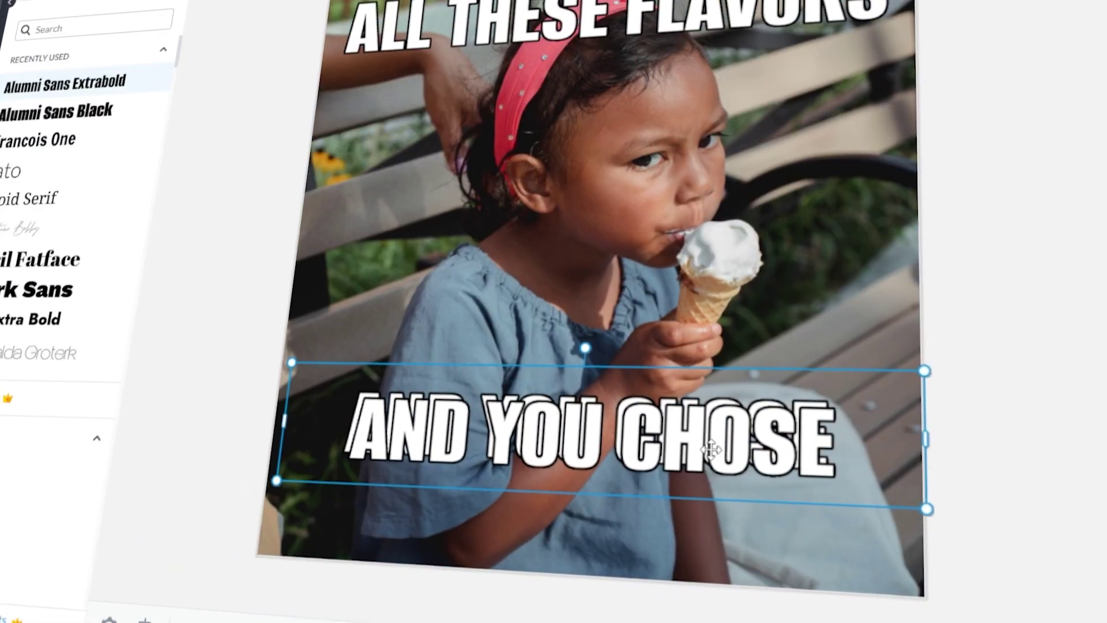
Step: Start a new caption line in the finished meme reading 'TO BE SA'
{"action": "key", "text": "ctrl+d"}
{"action": "type", "text": "TO BE"}
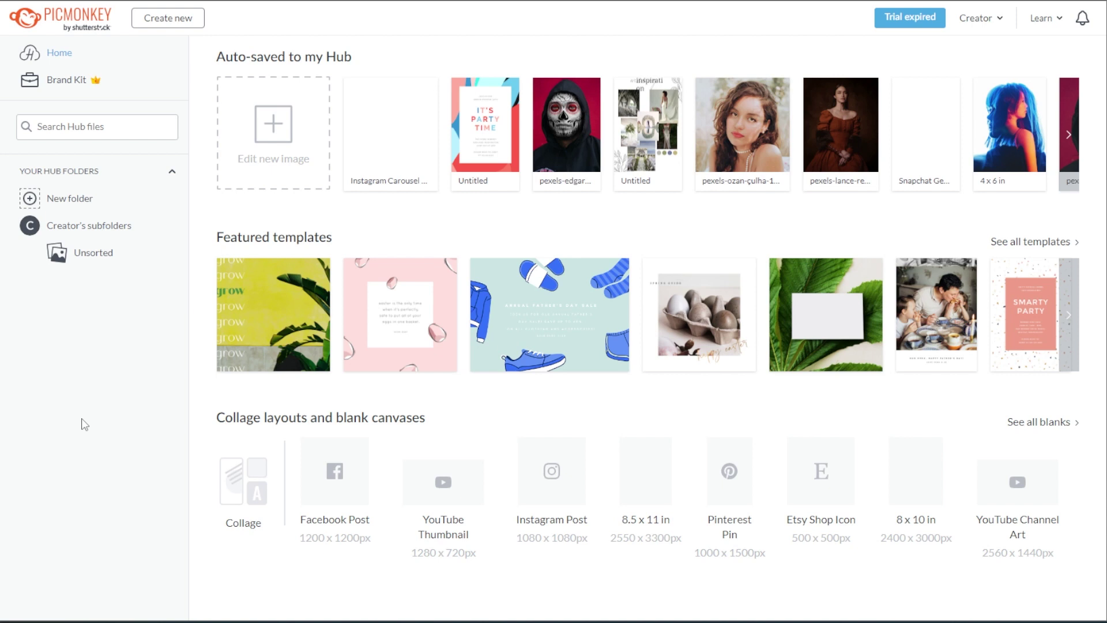
Step: Create a new blank canvas with a custom size of 2000 × 2000 pixels
{"action": "left_click", "coordinate": [295, 160]}
{"action": "left_click", "coordinate": [291, 217]}
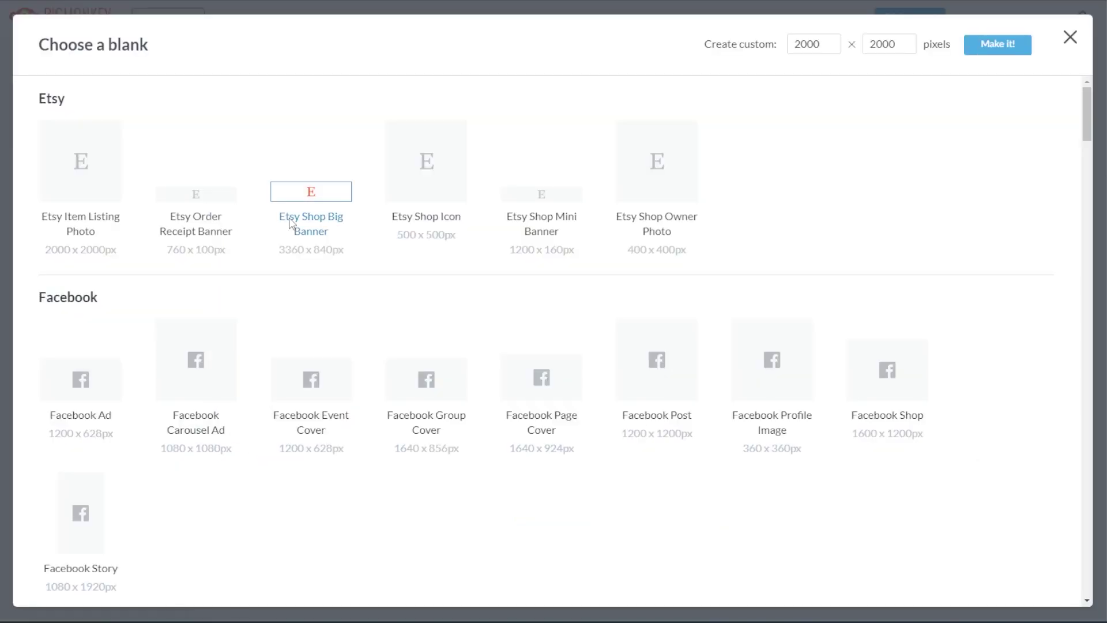
{"action": "scroll", "coordinate": [986, 186], "scroll_direction": "down", "scroll_amount": 12}
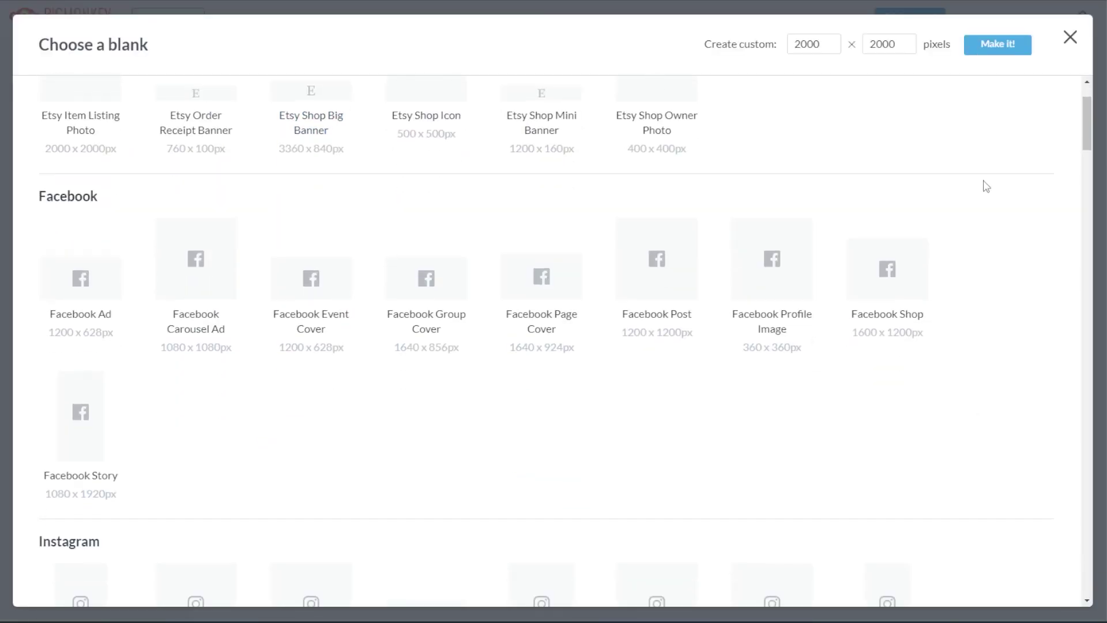
{"action": "scroll", "coordinate": [987, 186], "scroll_direction": "down", "scroll_amount": 12}
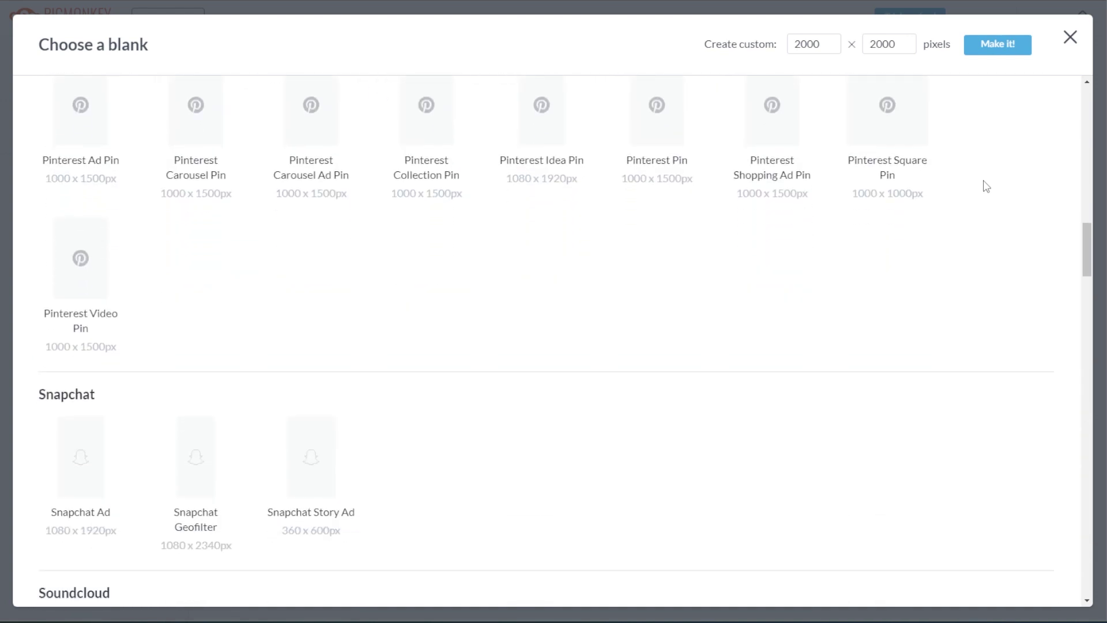
{"action": "double_click", "coordinate": [818, 44]}
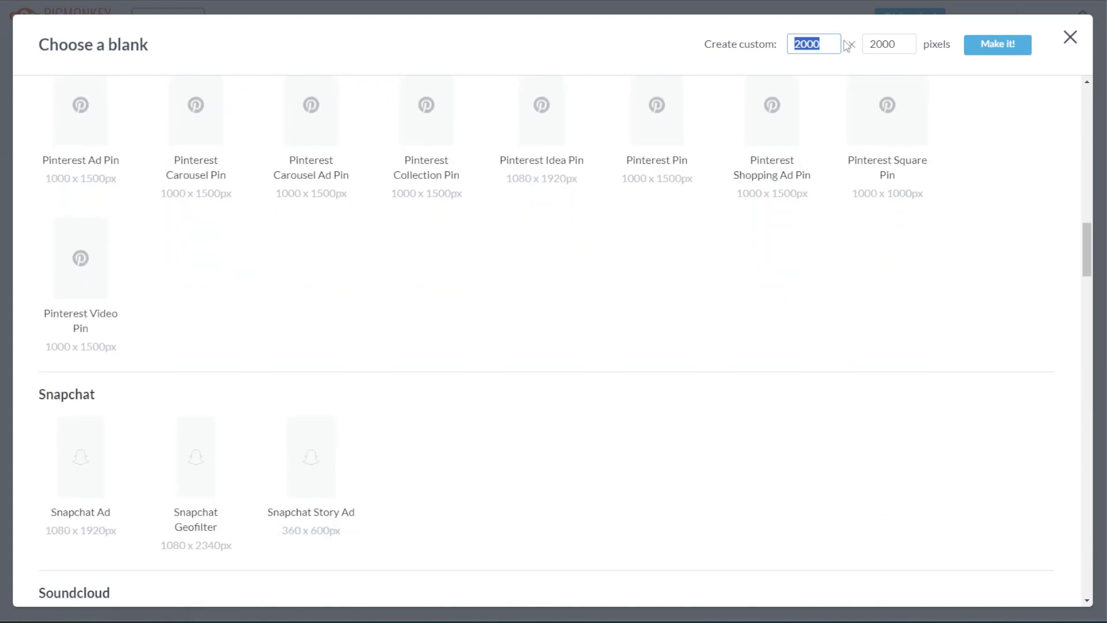
{"action": "double_click", "coordinate": [891, 45]}
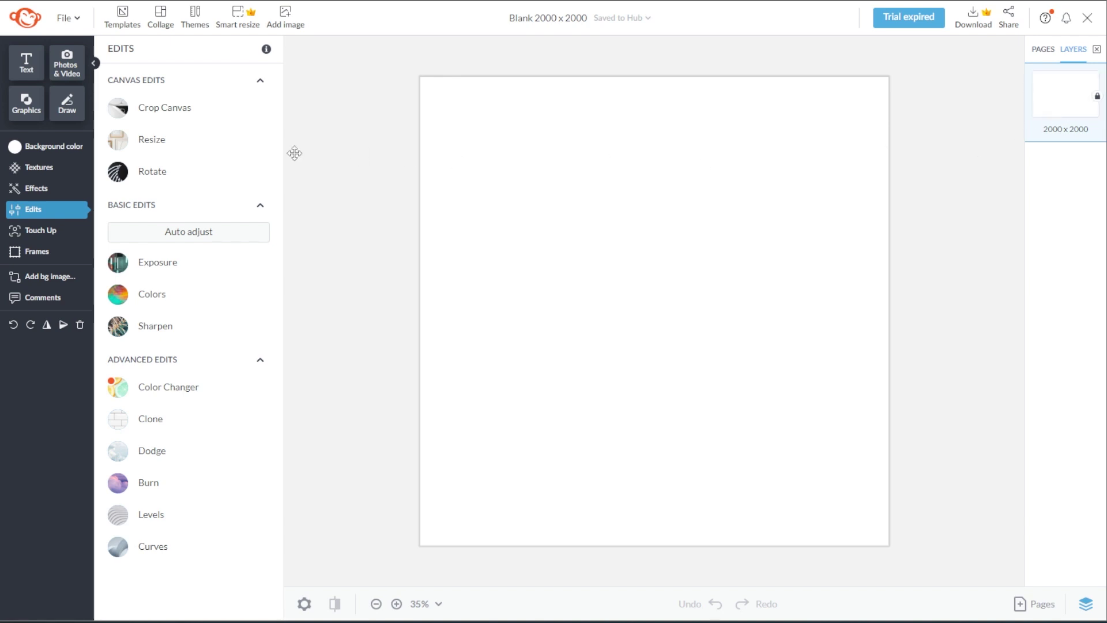
Step: After trying grey, brown, green and purple, give the canvas a light blue #b1e4fc background
{"action": "left_click", "coordinate": [56, 171]}
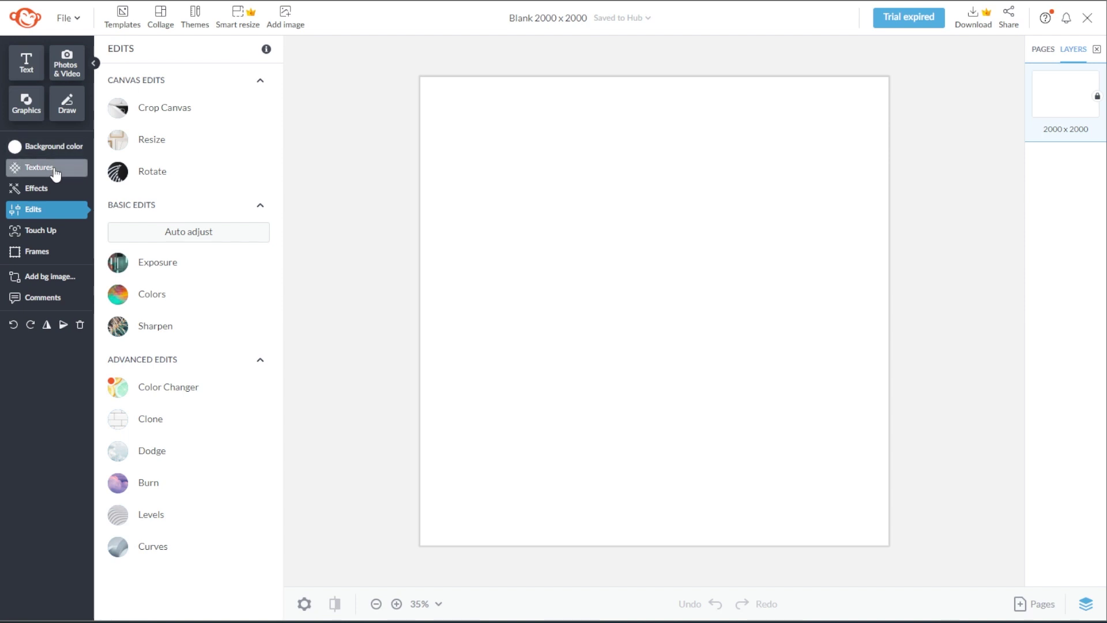
{"action": "left_click", "coordinate": [58, 148]}
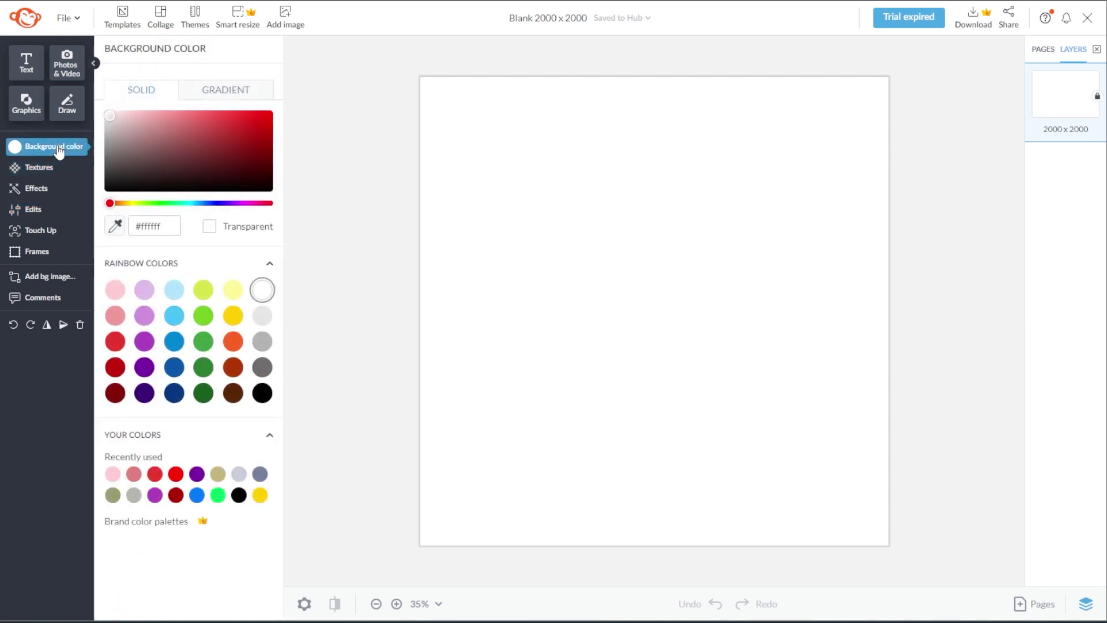
{"action": "left_click", "coordinate": [262, 393]}
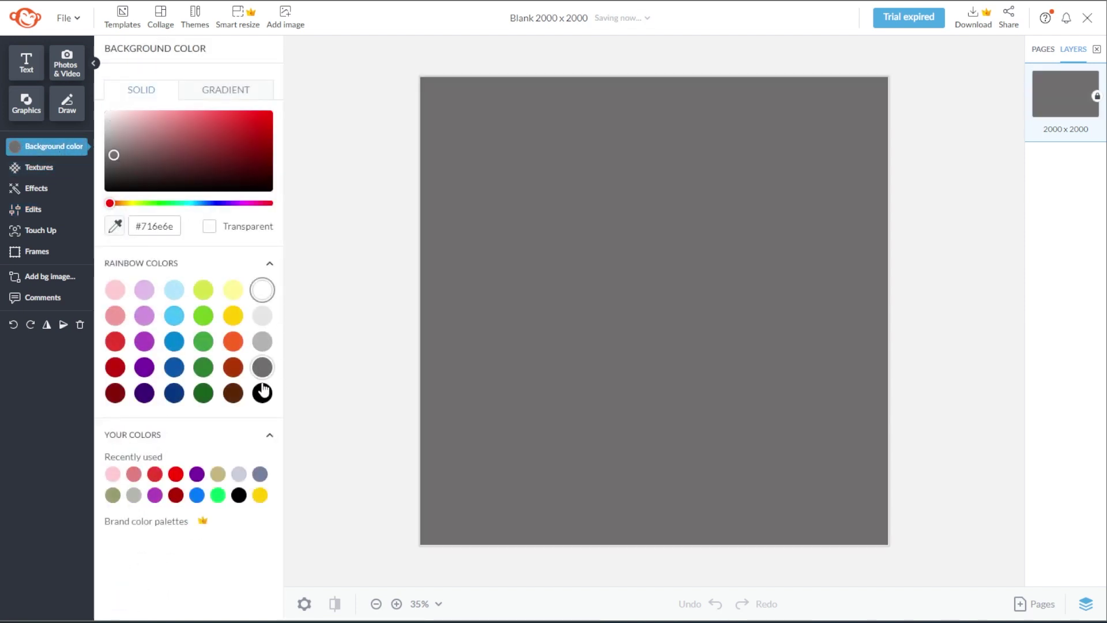
{"action": "left_click", "coordinate": [229, 394]}
{"action": "left_click", "coordinate": [202, 393]}
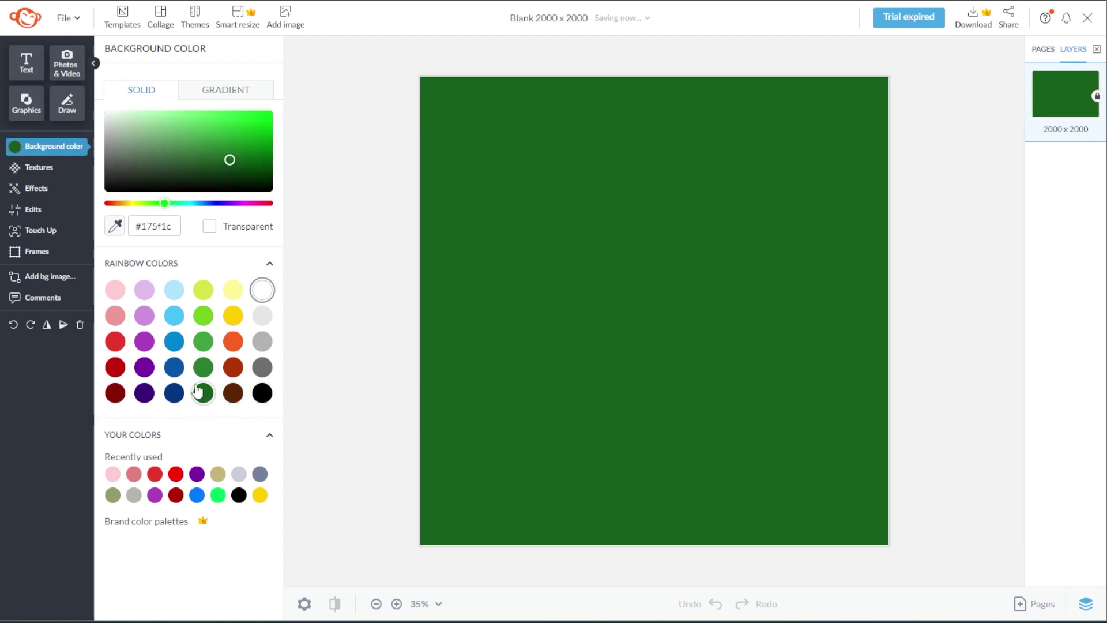
{"action": "left_click", "coordinate": [140, 290]}
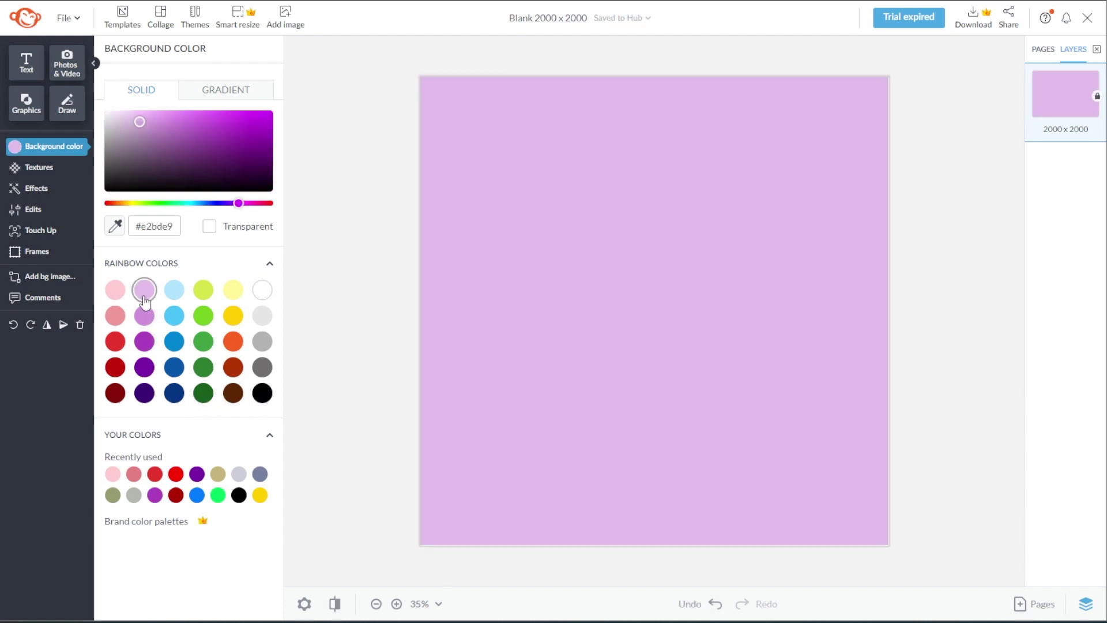
{"action": "left_click", "coordinate": [172, 294]}
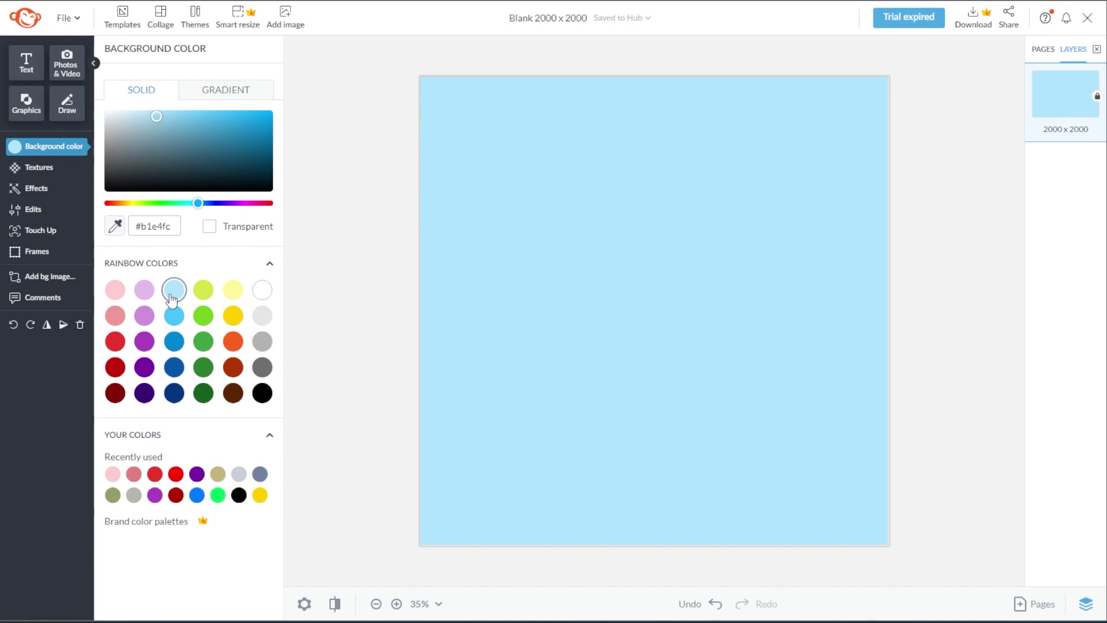
{"action": "left_click", "coordinate": [64, 72]}
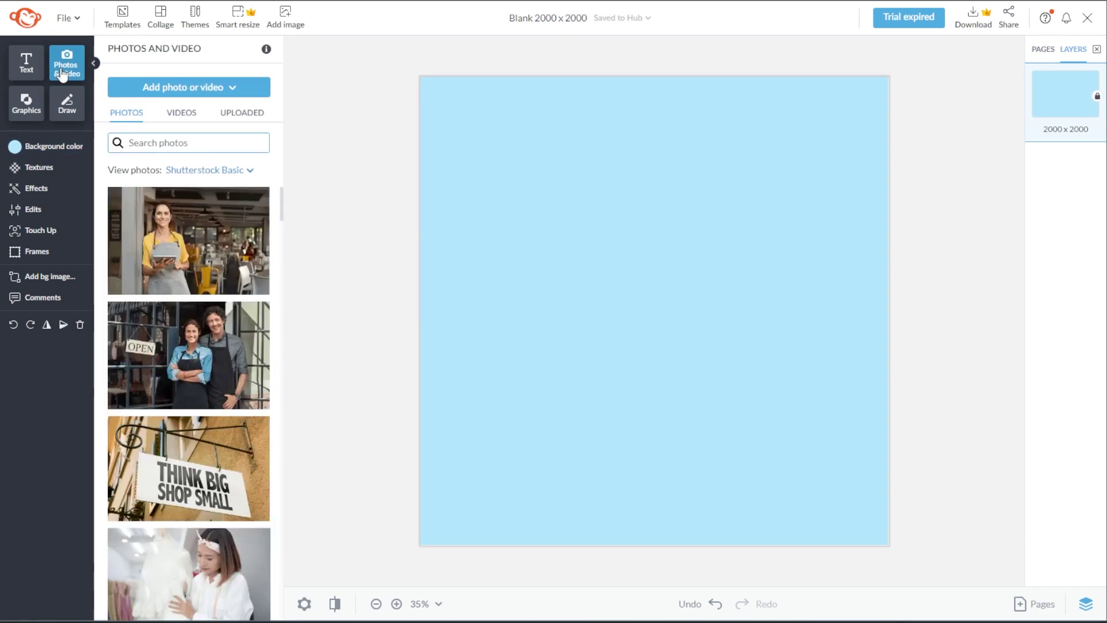
Step: Upload the ice-cream photos from the computer and place the close-up photo on the canvas
{"action": "left_click_drag", "start_coordinate": [282, 213], "coordinate": [282, 273]}
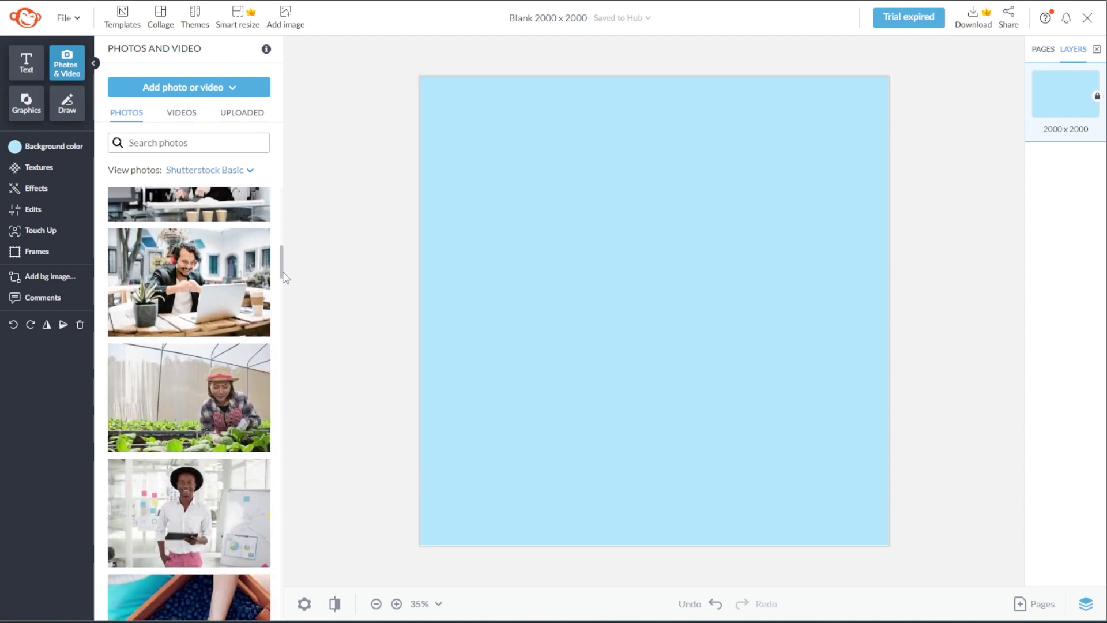
{"action": "left_click", "coordinate": [190, 92]}
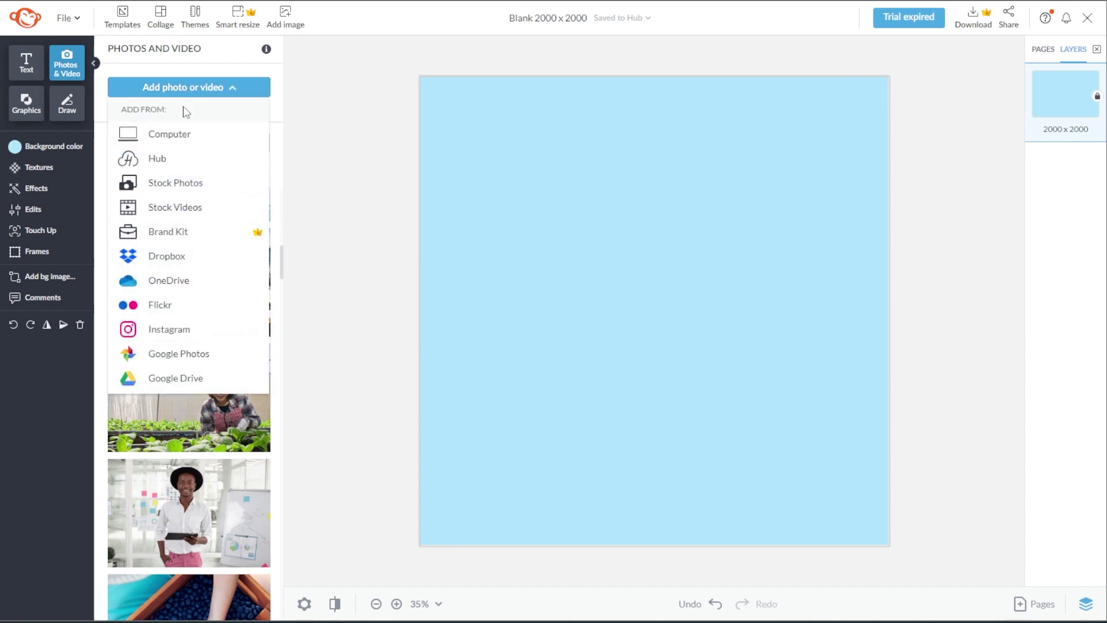
{"action": "left_click", "coordinate": [185, 135]}
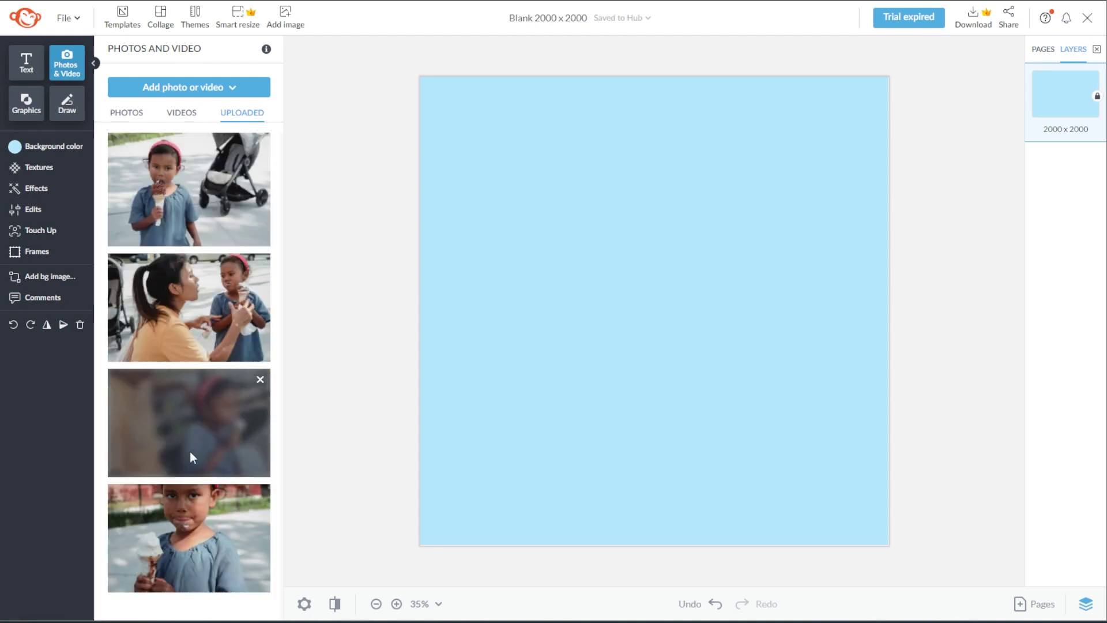
{"action": "left_click", "coordinate": [194, 521]}
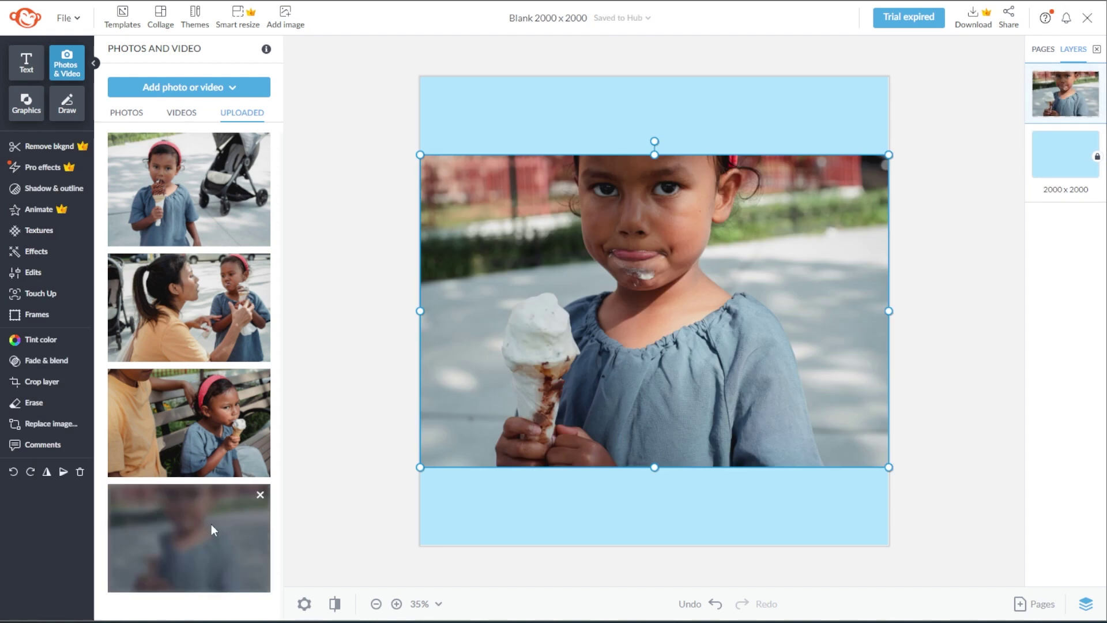
Step: Crop the photo's left and right edges and enlarge it to span the canvas width
{"action": "double_click", "coordinate": [449, 307]}
{"action": "left_click_drag", "start_coordinate": [420, 311], "coordinate": [477, 311]}
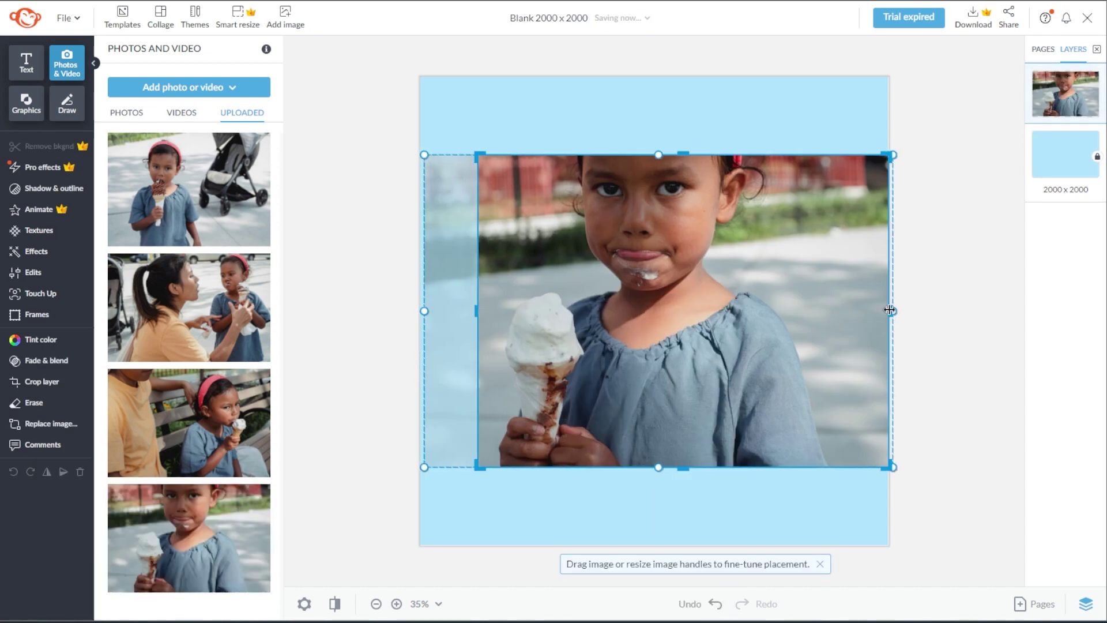
{"action": "left_click_drag", "start_coordinate": [888, 310], "coordinate": [834, 311]}
{"action": "left_click_drag", "start_coordinate": [686, 265], "coordinate": [662, 286]}
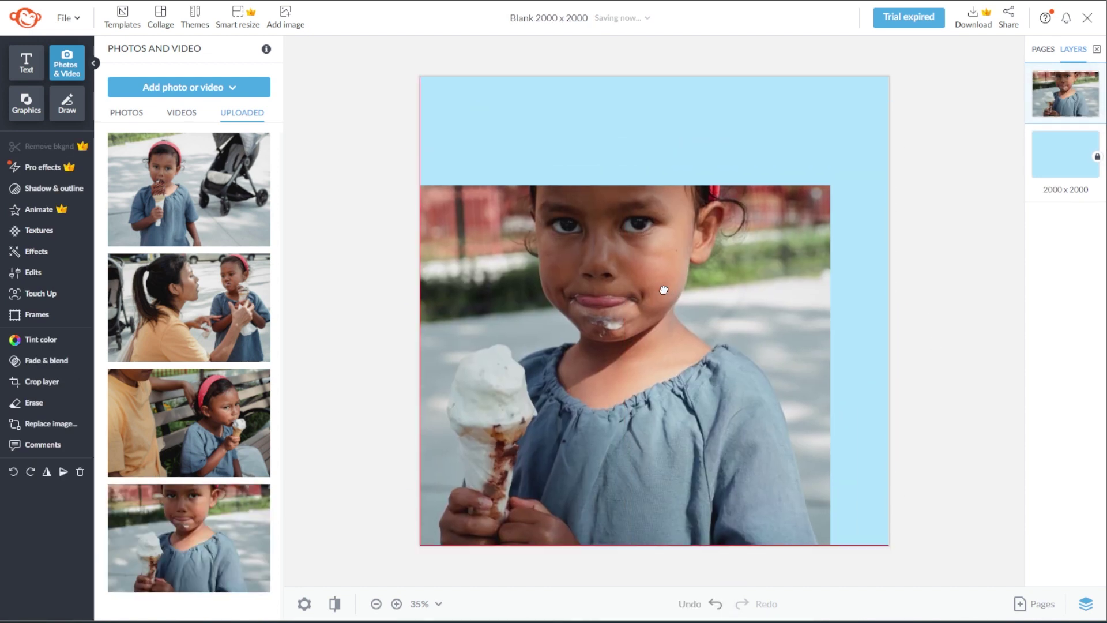
{"action": "left_click_drag", "start_coordinate": [830, 185], "coordinate": [889, 134]}
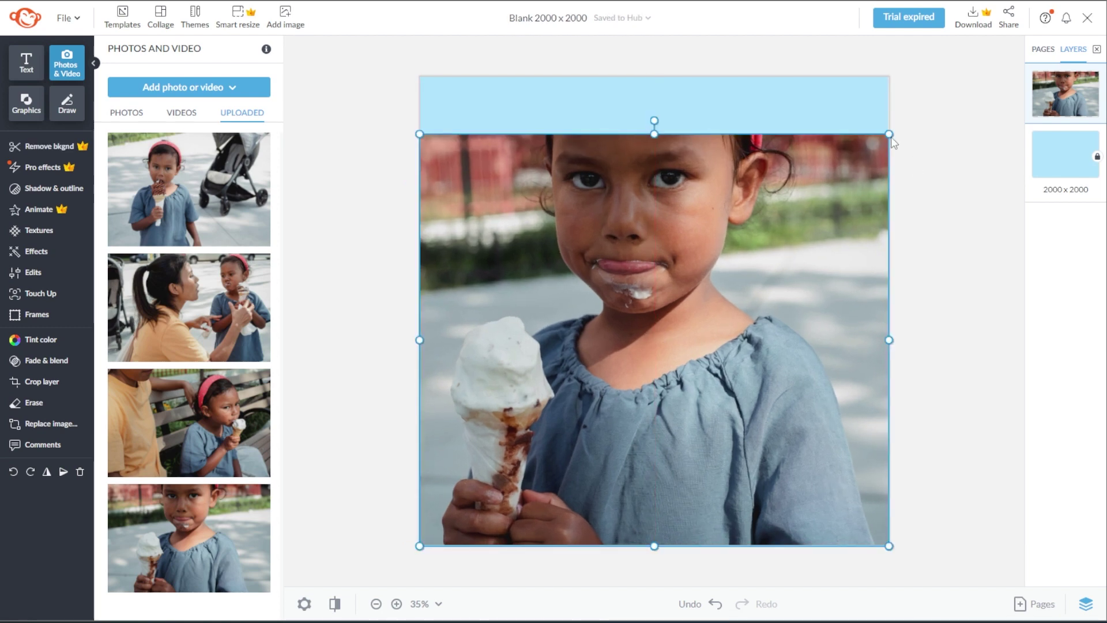
{"action": "key", "text": "Delete"}
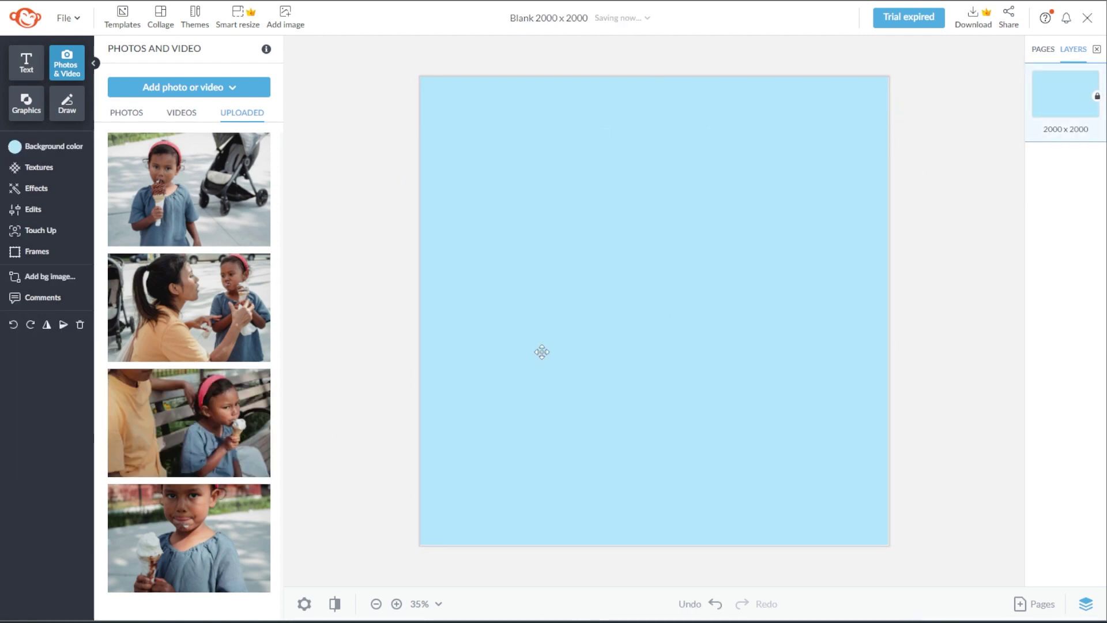
{"action": "key", "text": "ctrl+z"}
{"action": "left_click", "coordinate": [945, 376]}
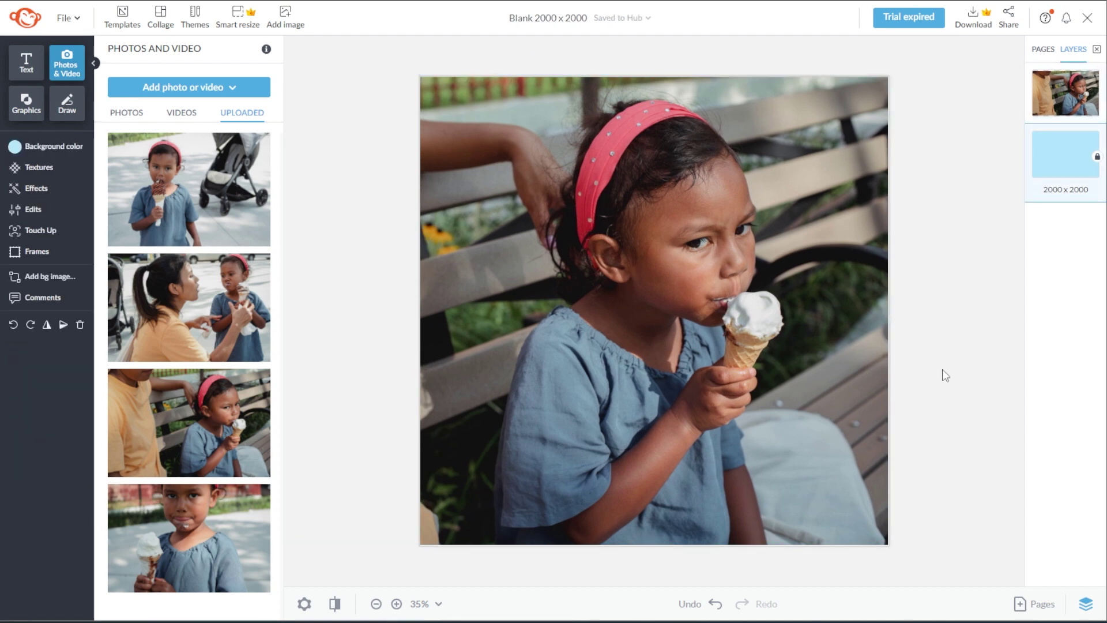
Step: Add a text box reading 'ALL THESE FLAVORS' and set it in Francois One
{"action": "left_click", "coordinate": [18, 69]}
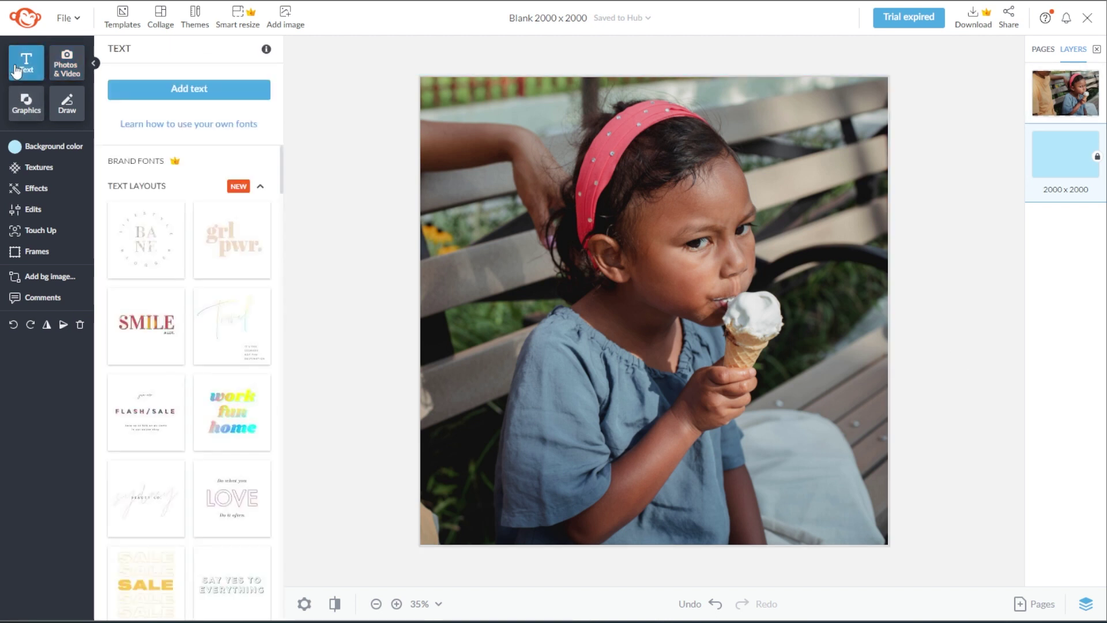
{"action": "left_click_drag", "start_coordinate": [280, 172], "coordinate": [279, 263]}
{"action": "left_click", "coordinate": [202, 97]}
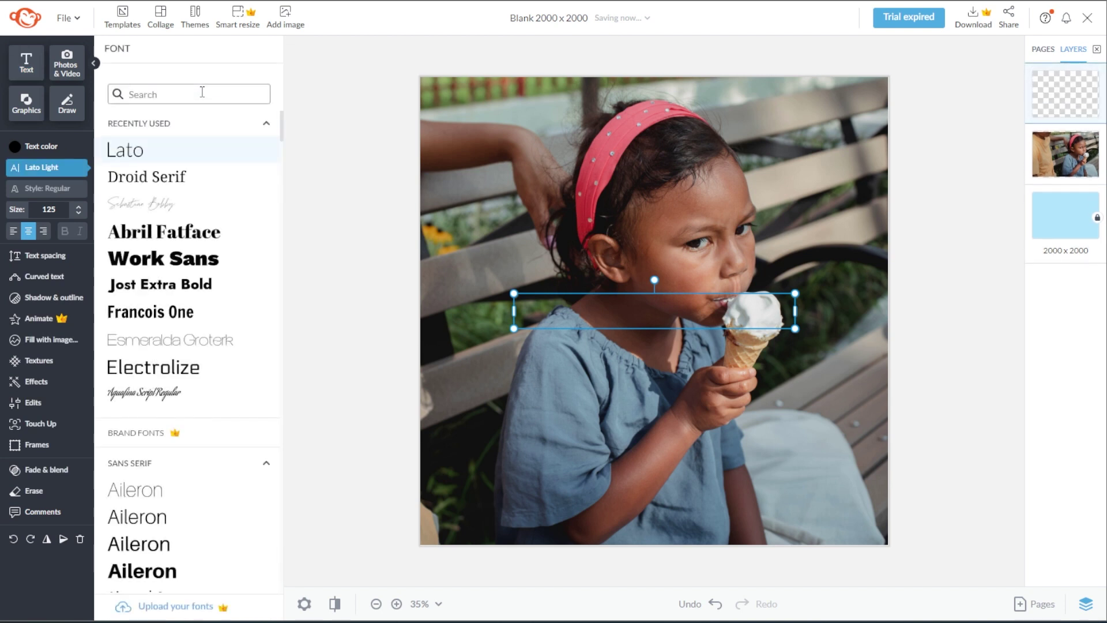
{"action": "double_click", "coordinate": [625, 308]}
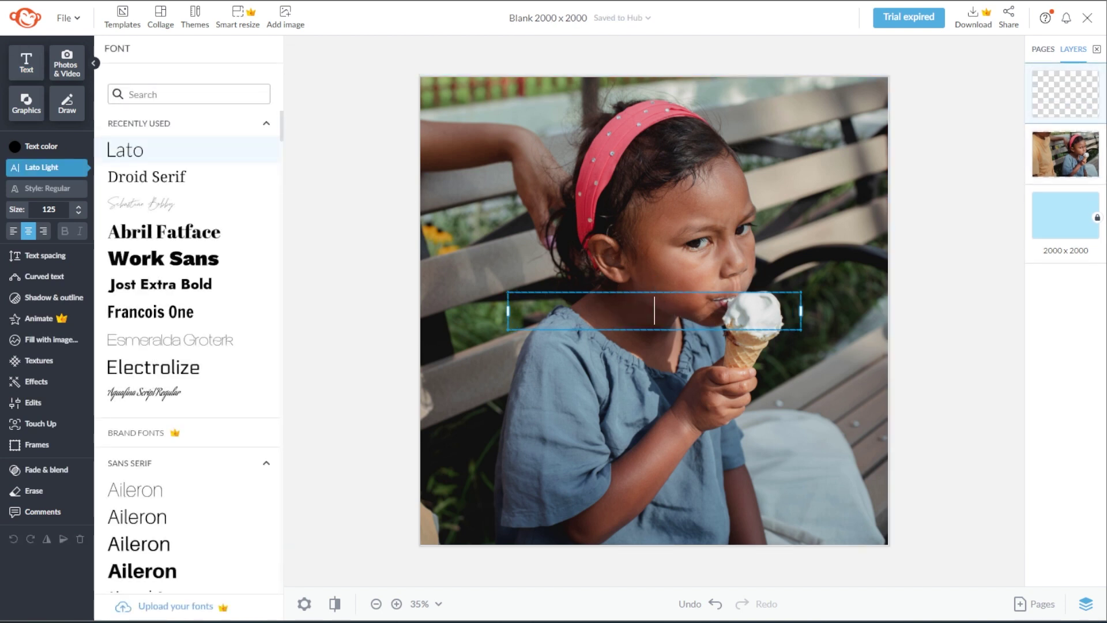
{"action": "type", "text": "ALL THES"}
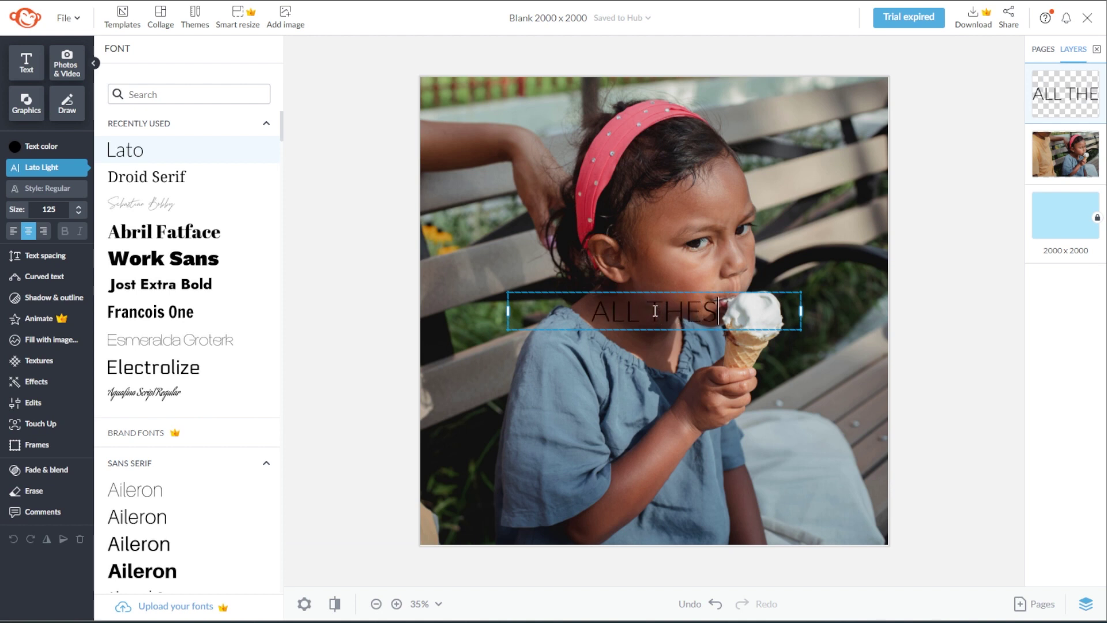
{"action": "type", "text": "E FLAVORS"}
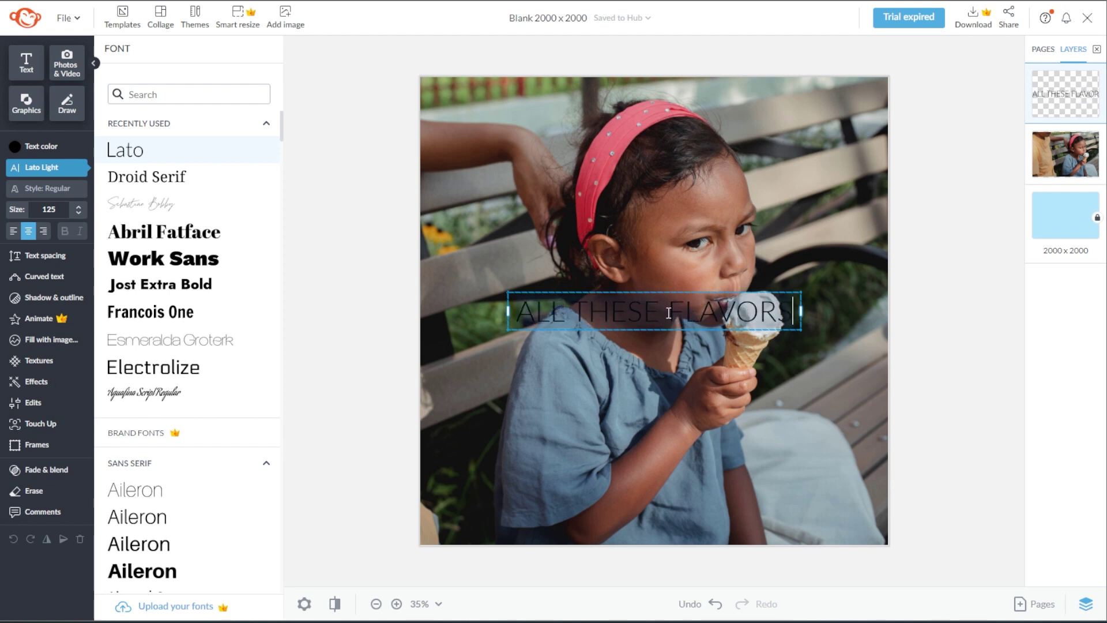
{"action": "left_click", "coordinate": [222, 314]}
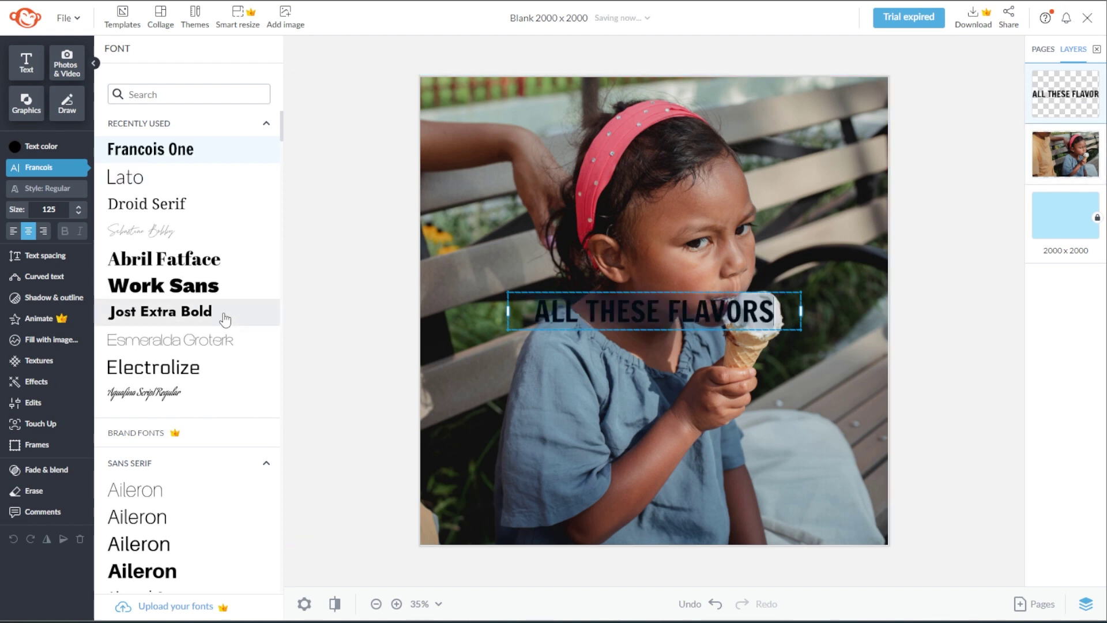
Step: Make the headline text white with a black outline
{"action": "left_click", "coordinate": [16, 148]}
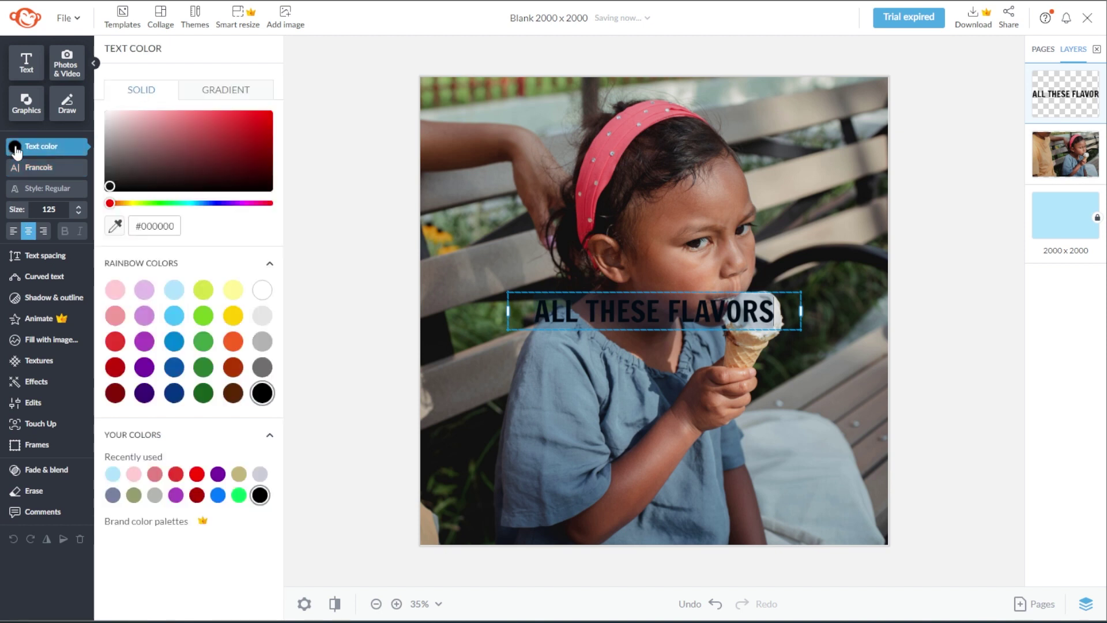
{"action": "left_click", "coordinate": [261, 290]}
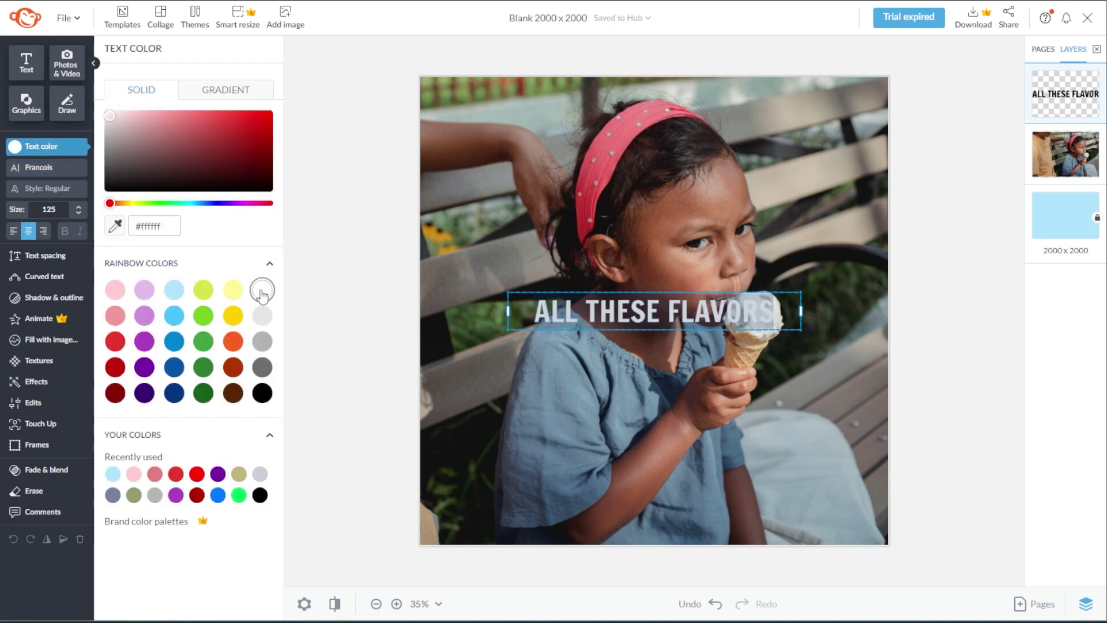
{"action": "left_click", "coordinate": [54, 297]}
{"action": "left_click", "coordinate": [111, 131]}
{"action": "left_click", "coordinate": [115, 165]}
{"action": "left_click", "coordinate": [299, 458]}
{"action": "left_click", "coordinate": [125, 278]}
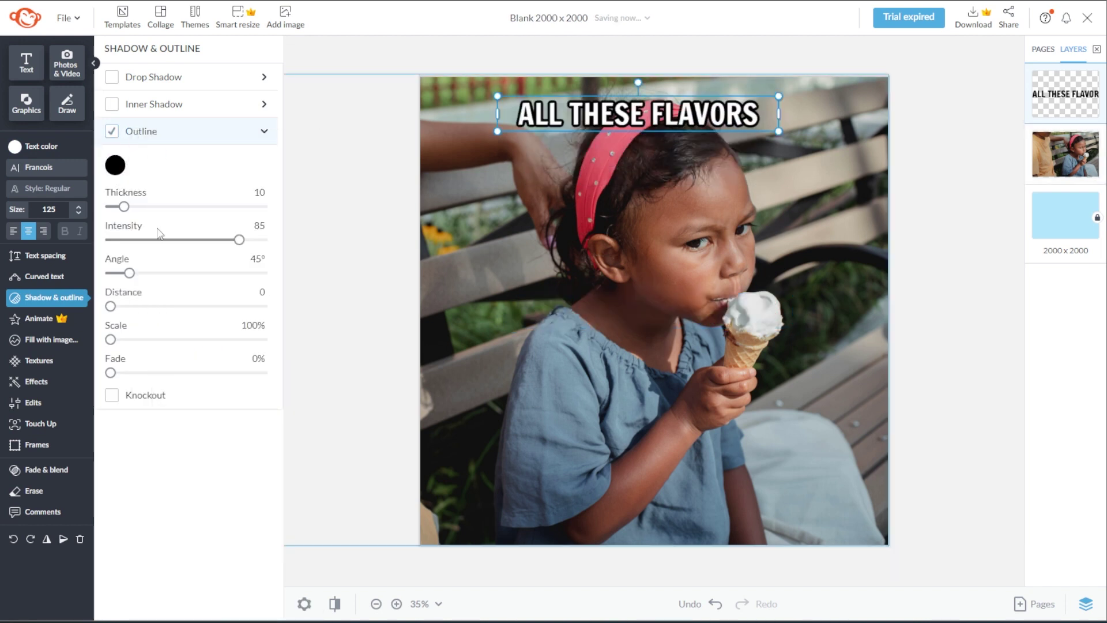
Step: Switch the headline to Alumni Sans Extrabold and thin the outline to thickness 7
{"action": "left_click", "coordinate": [39, 167]}
{"action": "scroll", "coordinate": [123, 431], "scroll_direction": "down", "scroll_amount": 5}
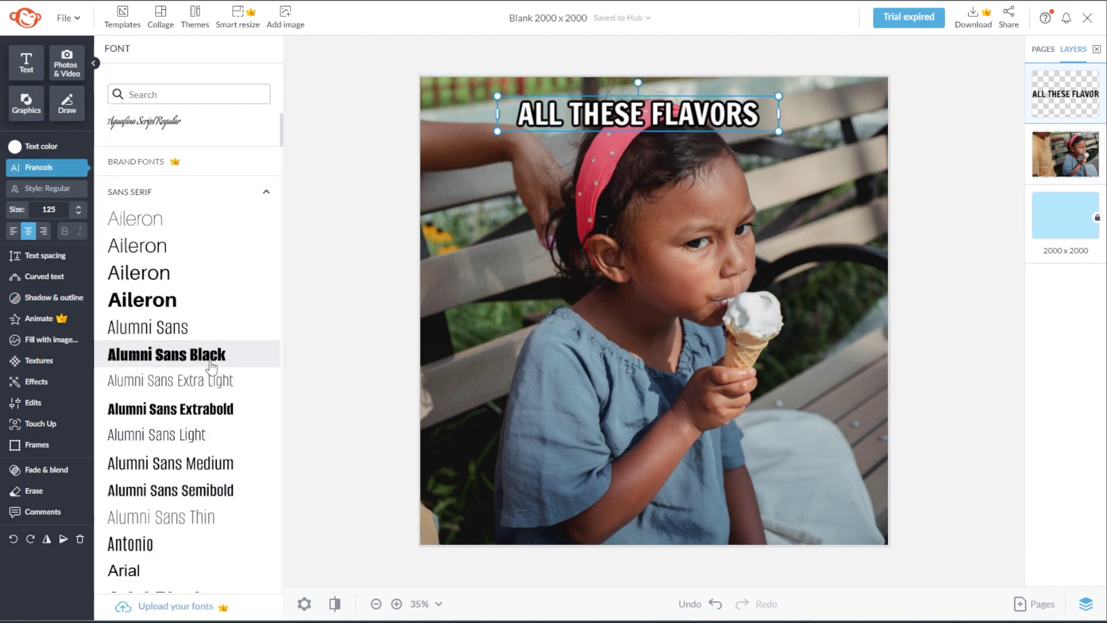
{"action": "left_click", "coordinate": [213, 359]}
{"action": "left_click", "coordinate": [215, 394]}
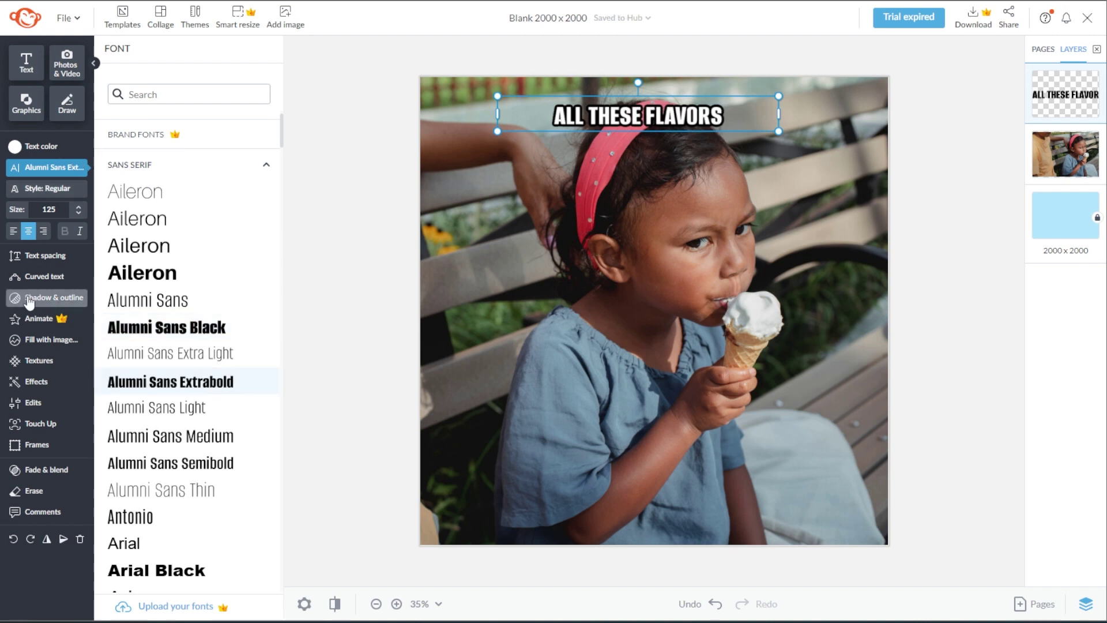
{"action": "left_click", "coordinate": [53, 297]}
{"action": "left_click", "coordinate": [248, 141]}
{"action": "left_click", "coordinate": [119, 206]}
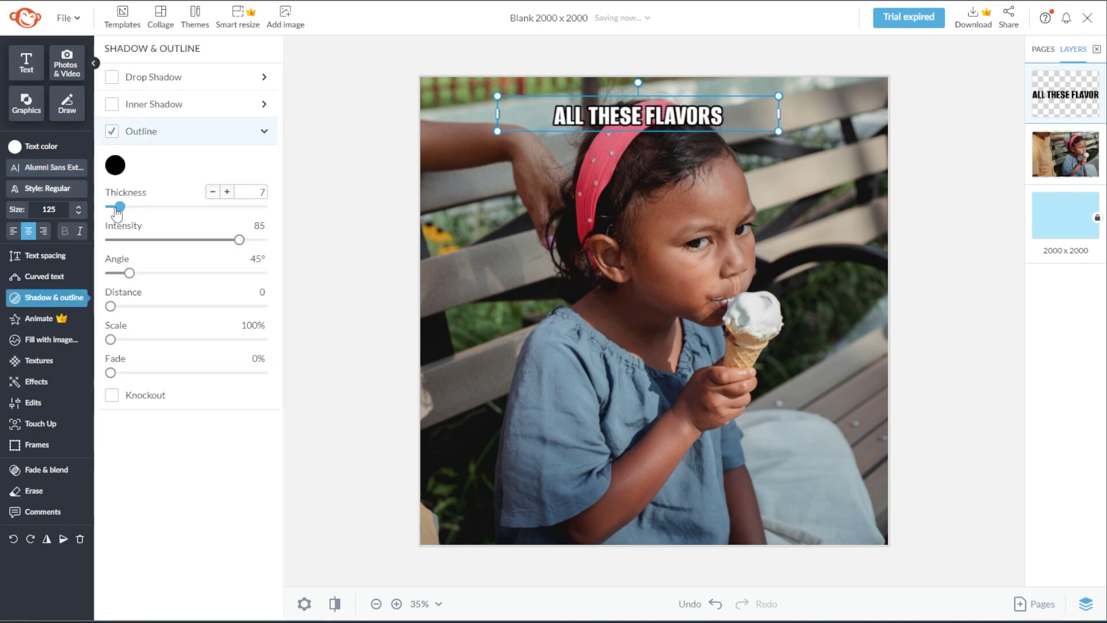
{"action": "left_click_drag", "start_coordinate": [778, 114], "coordinate": [679, 115]}
Step: Stretch the headline across the top, duplicate it, and retype the copy as 'AND YOU CHOSE'
{"action": "left_click_drag", "start_coordinate": [679, 77], "coordinate": [959, 33]}
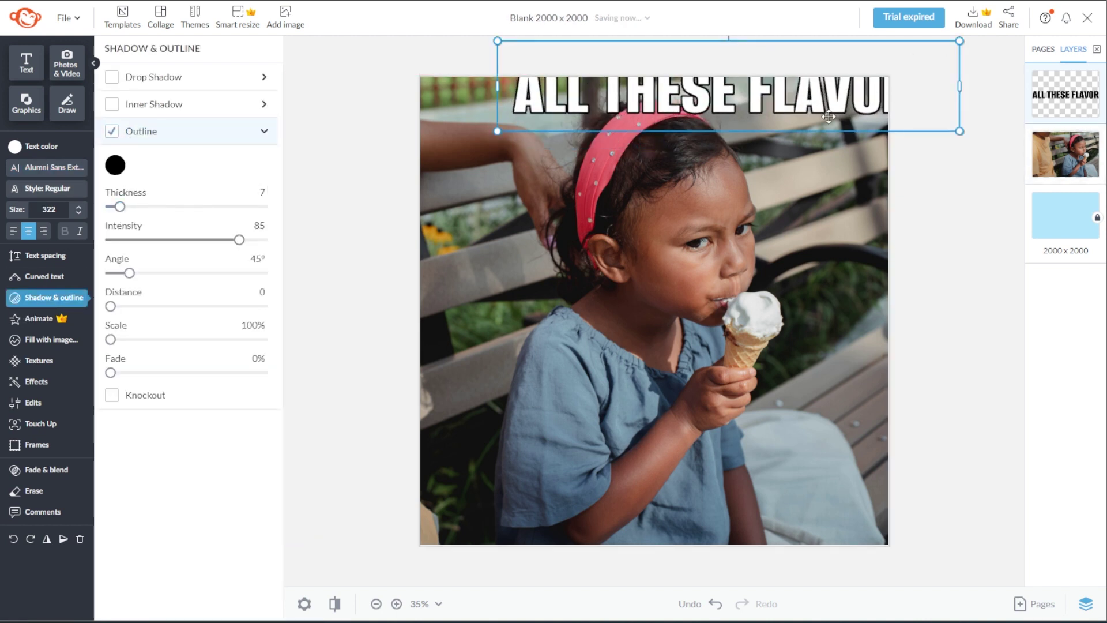
{"action": "left_click_drag", "start_coordinate": [874, 88], "coordinate": [801, 122]}
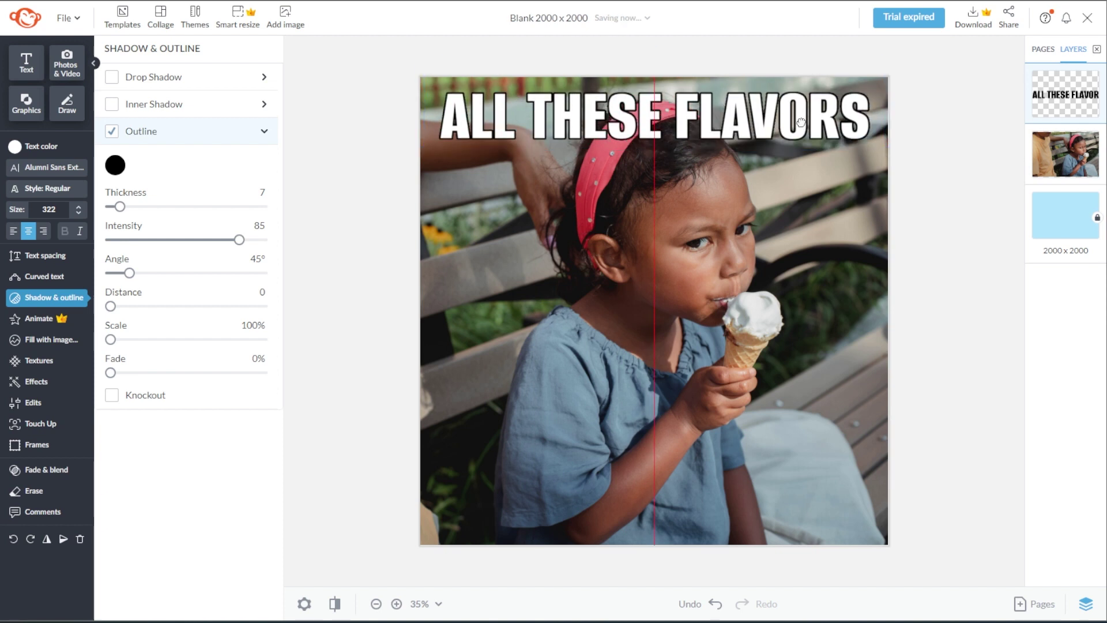
{"action": "key", "text": "ctrl+d"}
{"action": "double_click", "coordinate": [749, 455]}
{"action": "type", "text": "AND Y"}
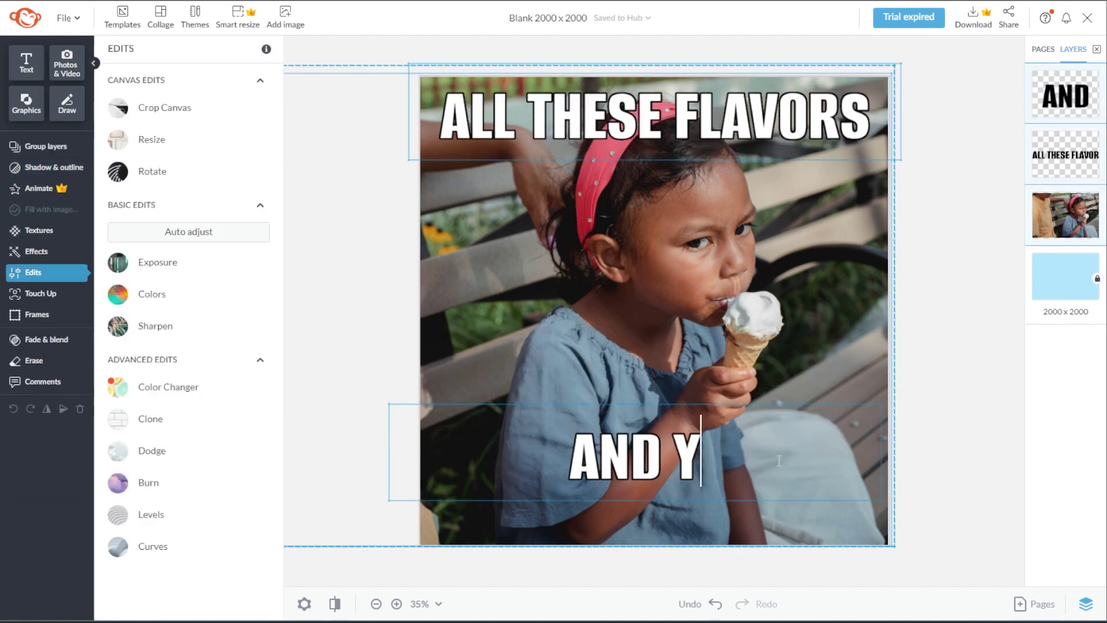
{"action": "type", "text": "OU CHOSE"}
Step: Duplicate the 'AND YOU CHOSE' line and move the copy just below it
{"action": "left_click", "coordinate": [941, 459]}
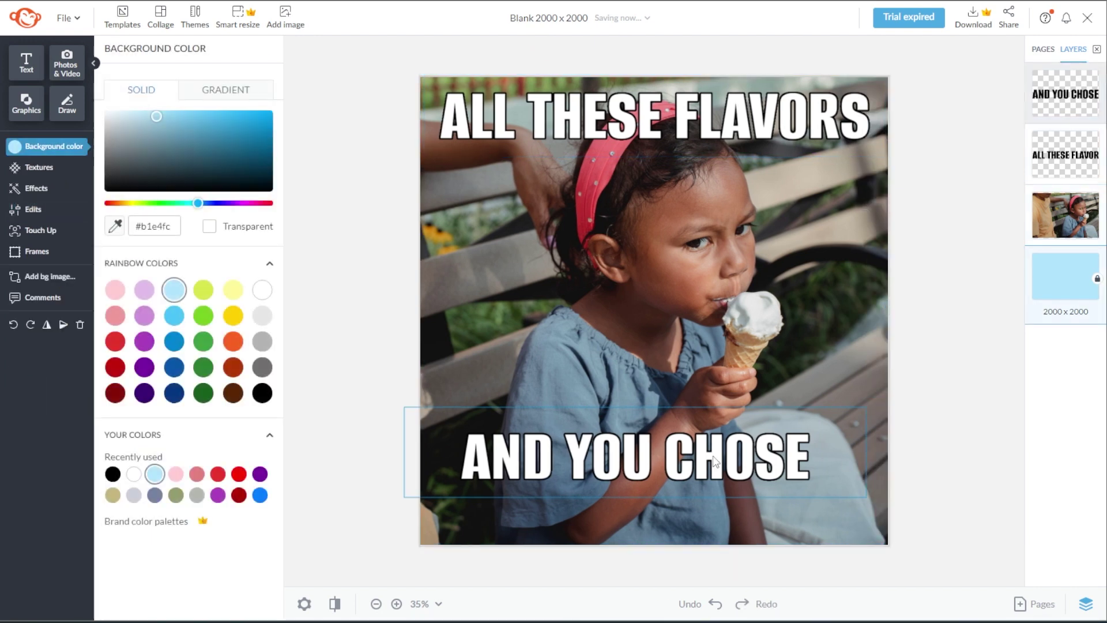
{"action": "left_click", "coordinate": [744, 440]}
{"action": "key", "text": "ctrl+d"}
{"action": "left_click_drag", "start_coordinate": [744, 441], "coordinate": [744, 501]}
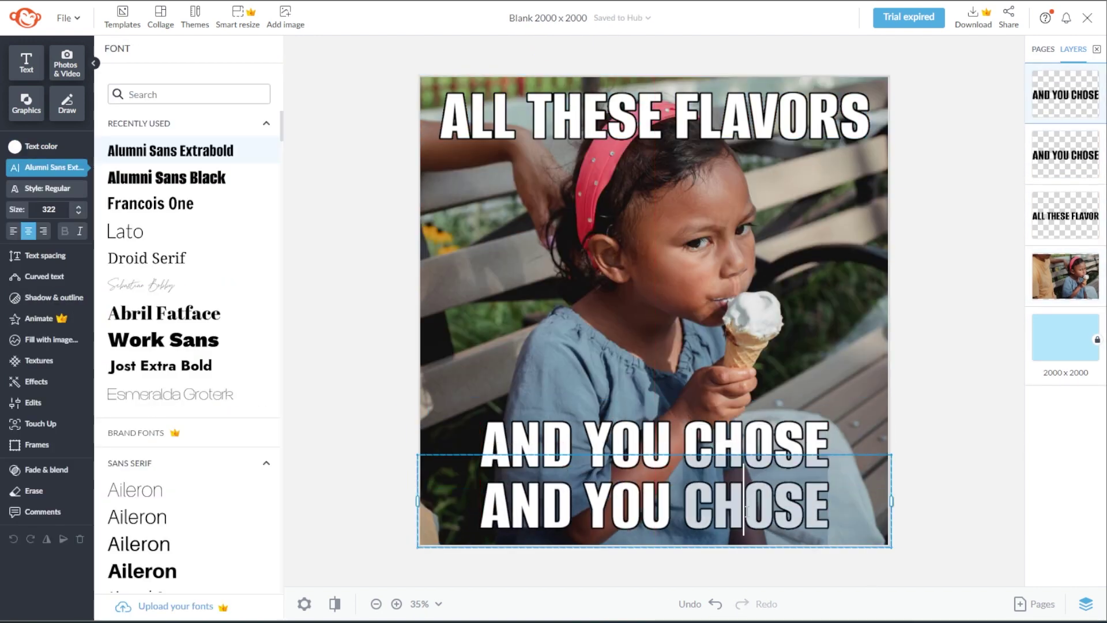
Step: Replace the copied line's text with 'TO BE SALTY'
{"action": "key", "text": "ctrl+a"}
{"action": "type", "text": "TO BE SALT"}
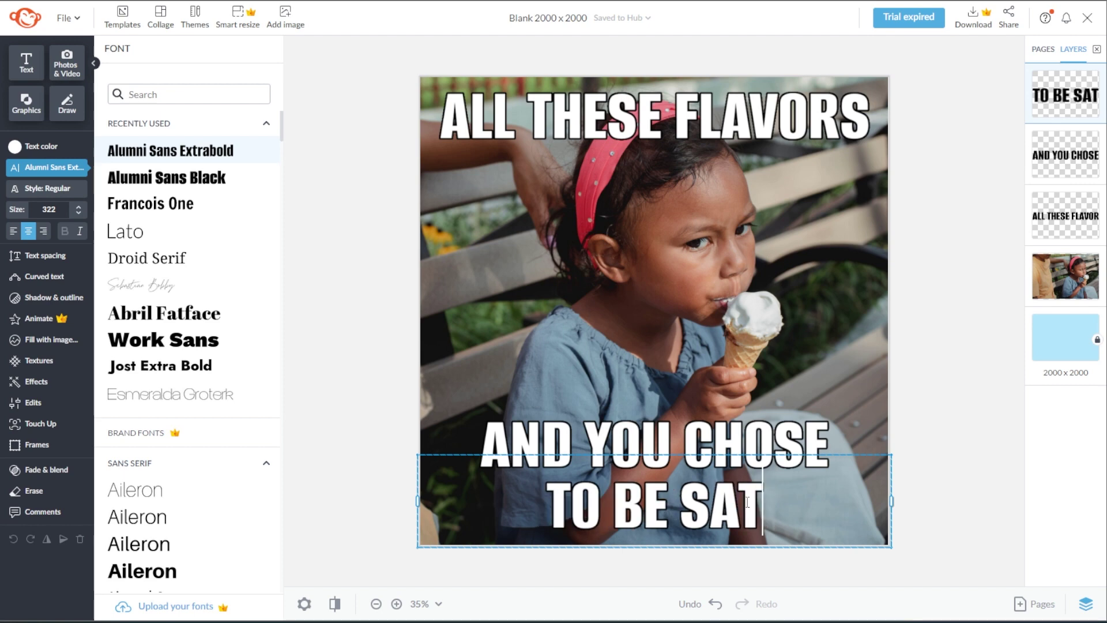
{"action": "key", "text": "BackSpace"}
{"action": "type", "text": "LTY"}
{"action": "left_click", "coordinate": [951, 415]}
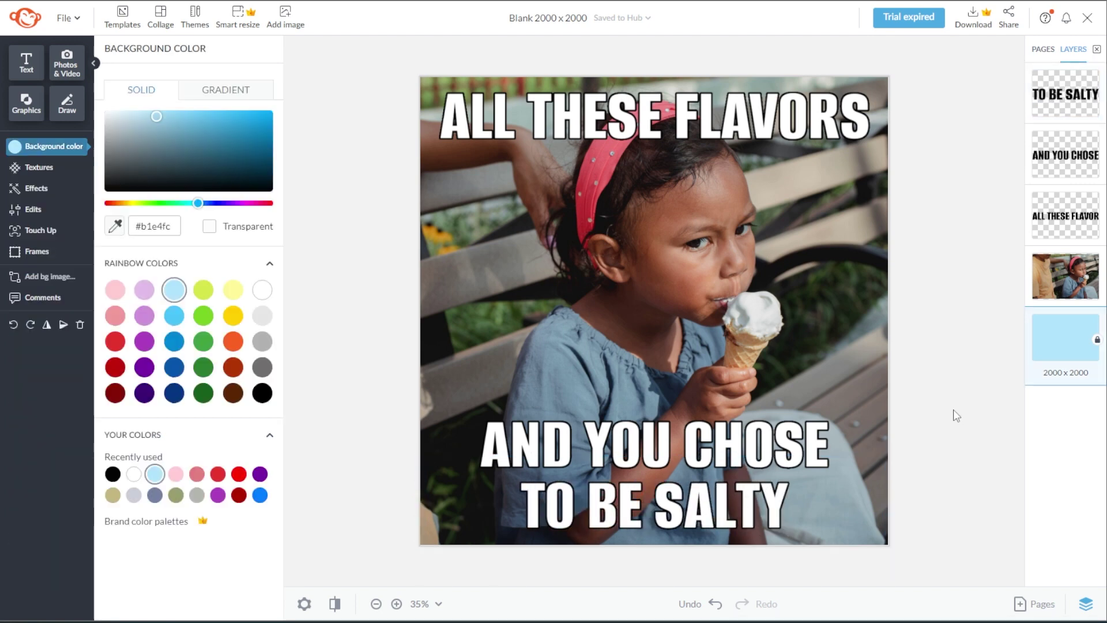
{"action": "scroll", "coordinate": [967, 392], "scroll_direction": "down", "scroll_amount": 1}
{"action": "left_click", "coordinate": [732, 421]}
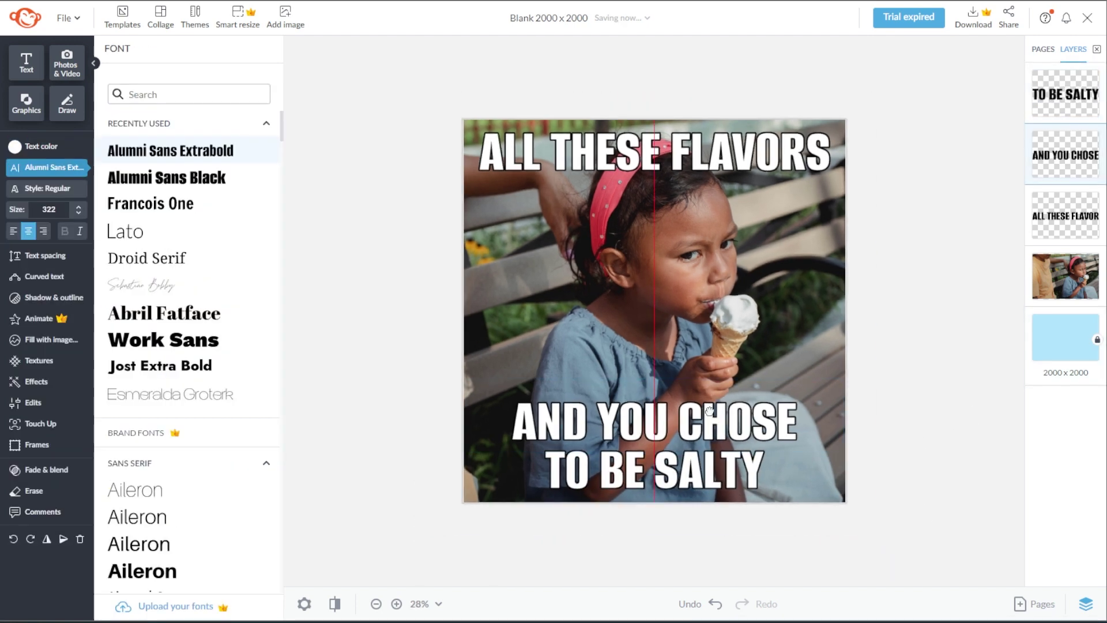
{"action": "left_click", "coordinate": [701, 480]}
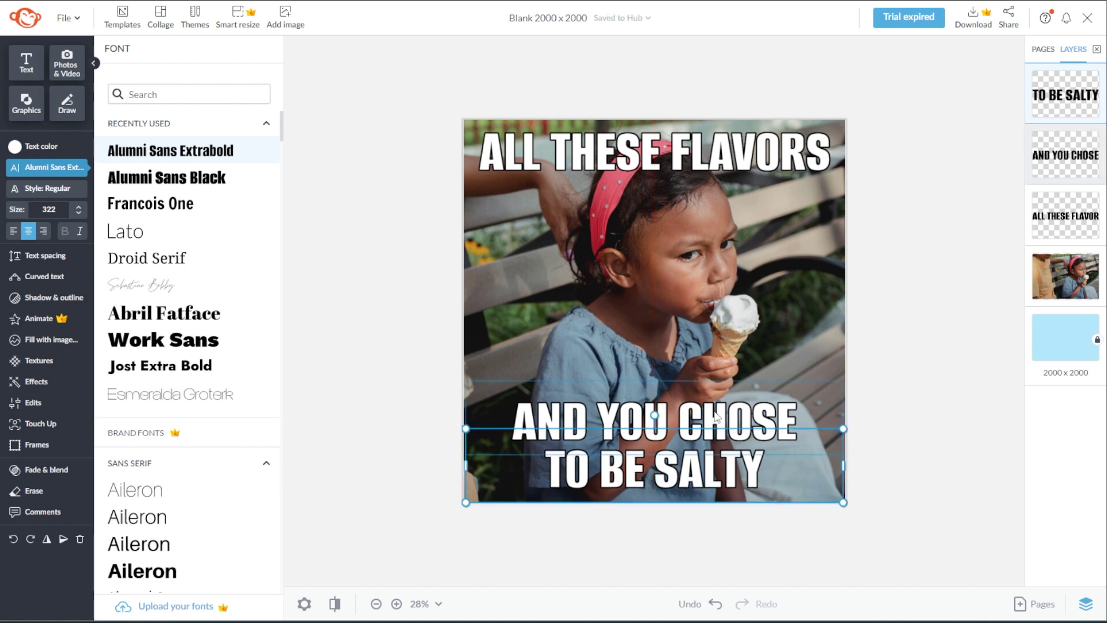
{"action": "left_click", "coordinate": [891, 480]}
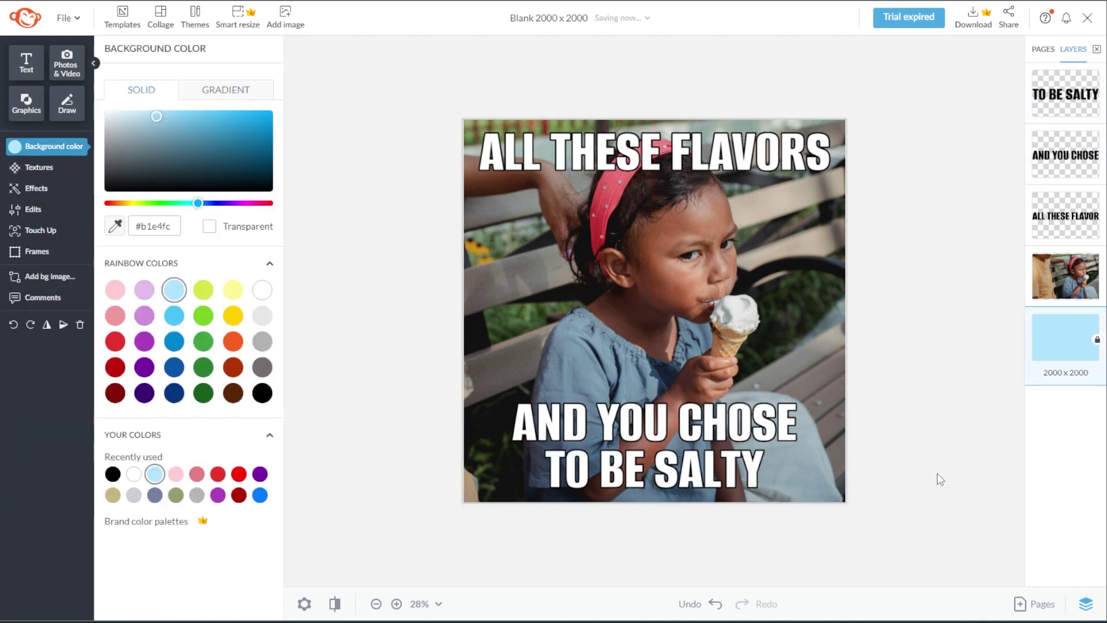